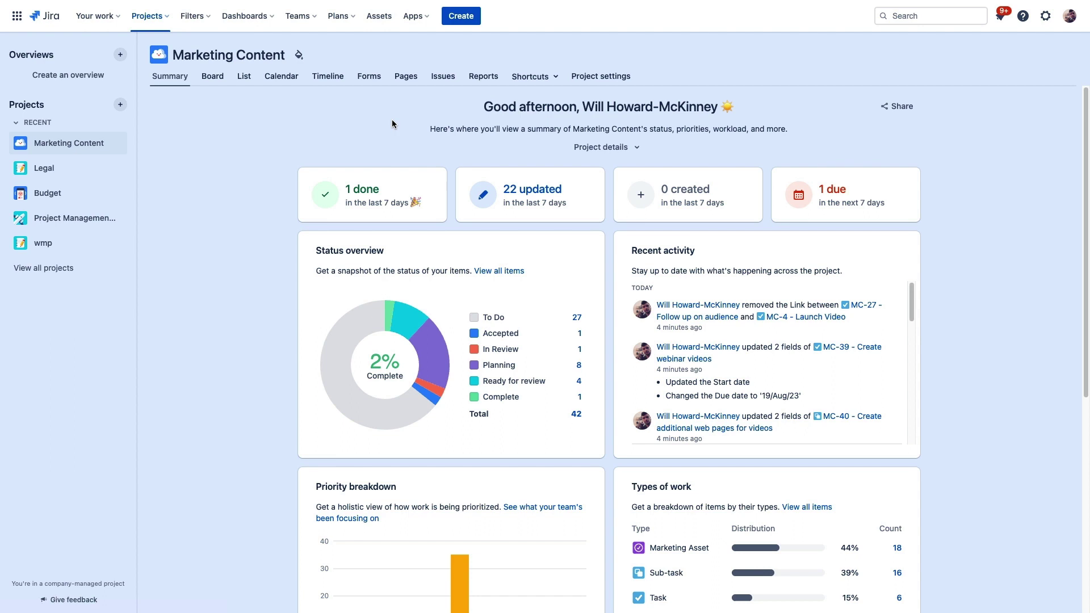
- Scroll through the Summary charts, including team workload and the work type breakdown
scroll(400, 126, down, 1)
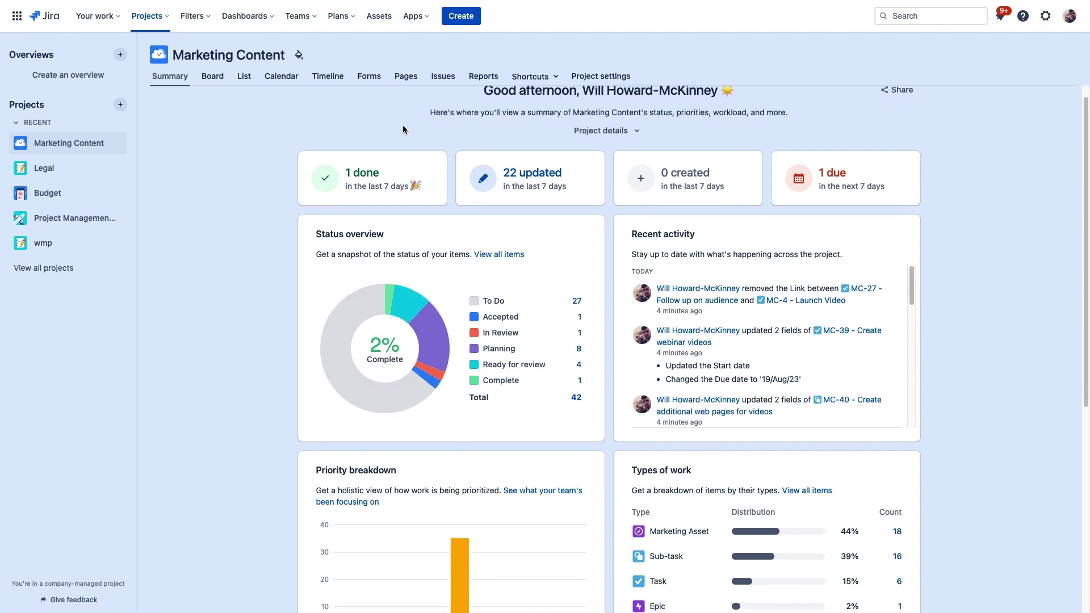
scroll(403, 130, down, 3)
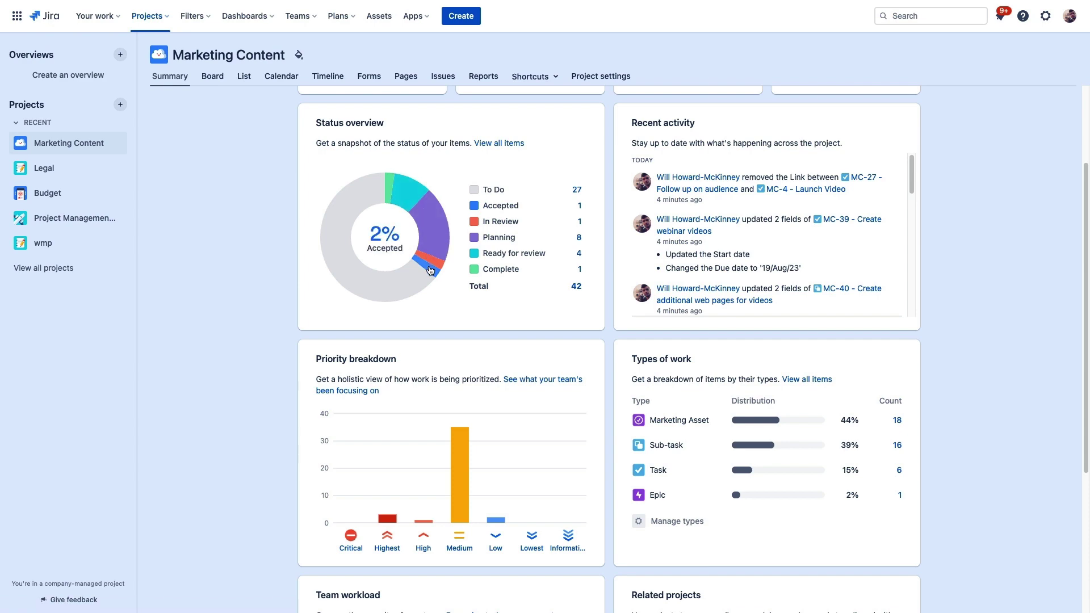
scroll(431, 270, down, 5)
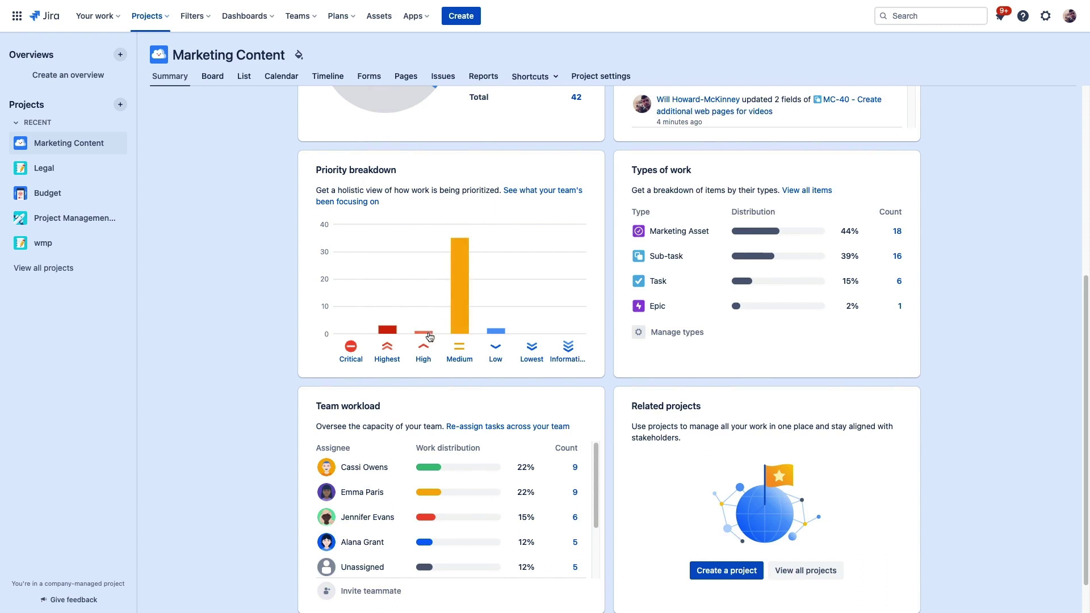
scroll(496, 360, down, 2)
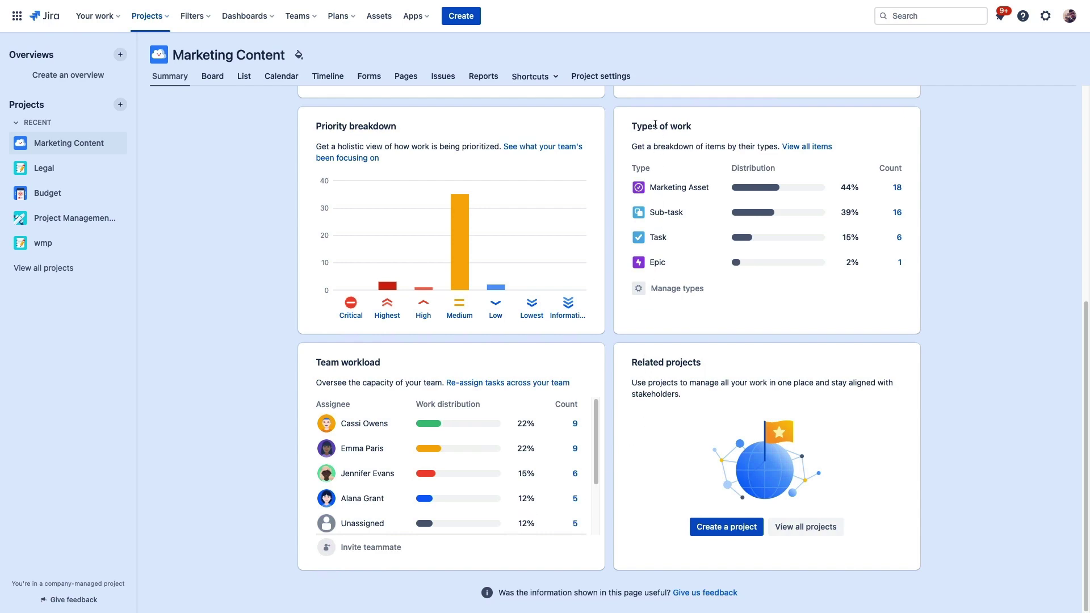
scroll(621, 131, up, 5)
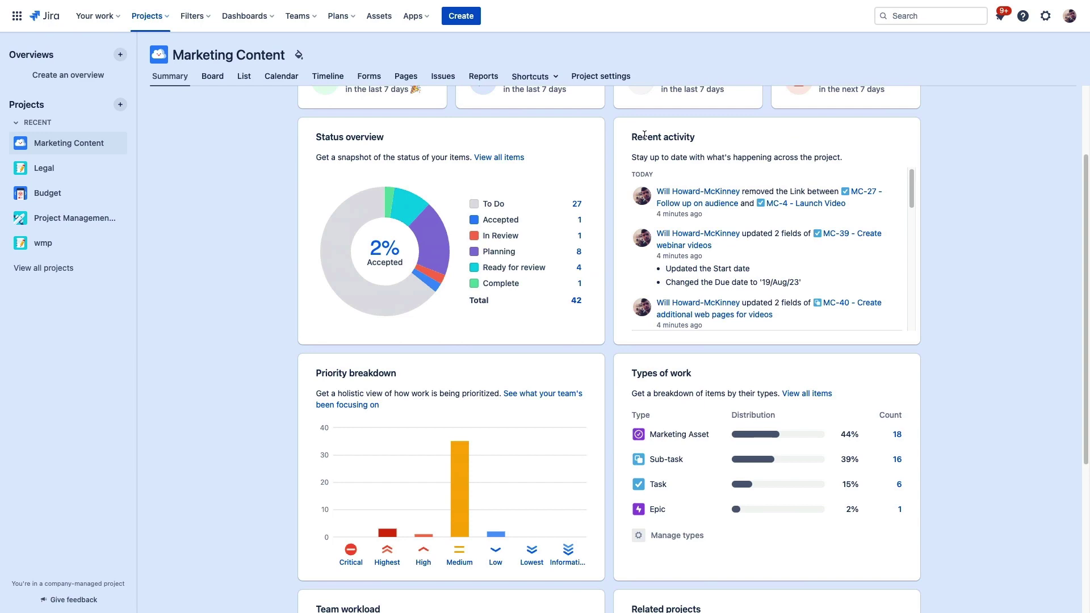
scroll(608, 201, down, 5)
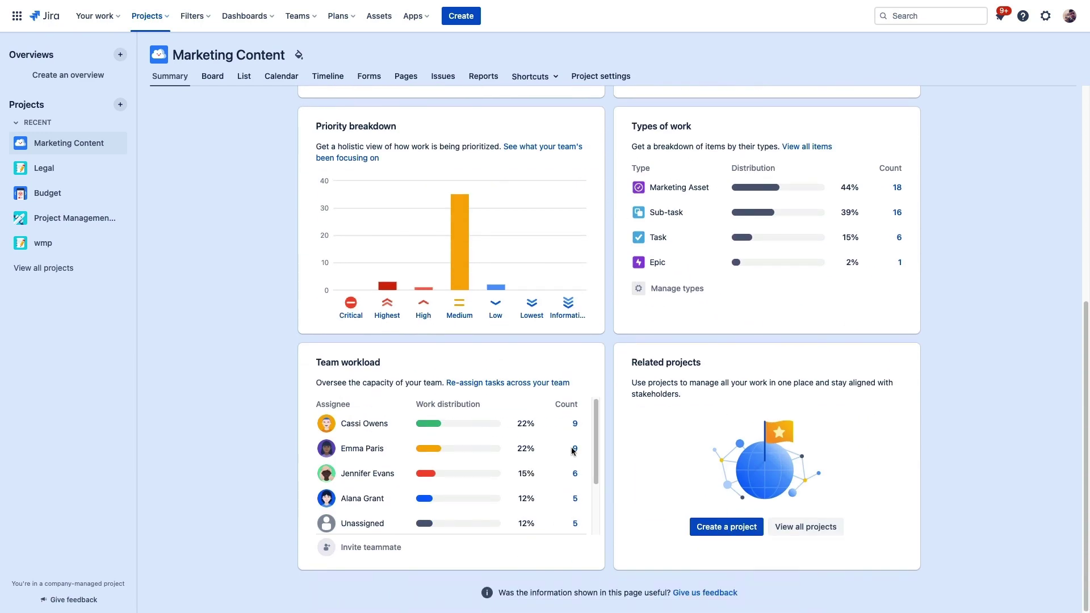
- List the second teammate's 9 items, then open the only In Review item, MC-33 Create webinar content
click(574, 448)
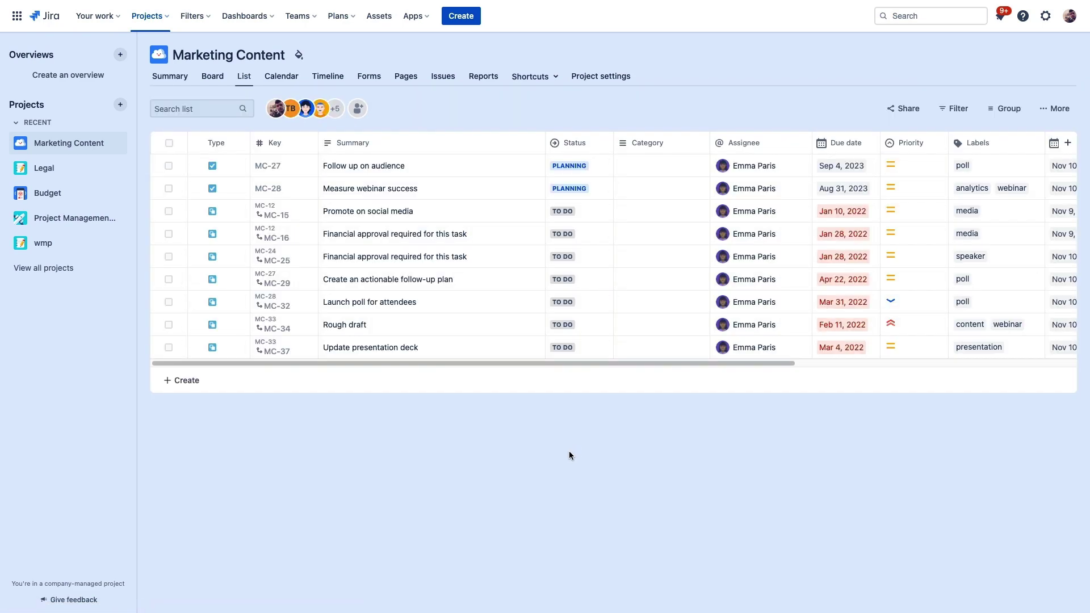
click(172, 83)
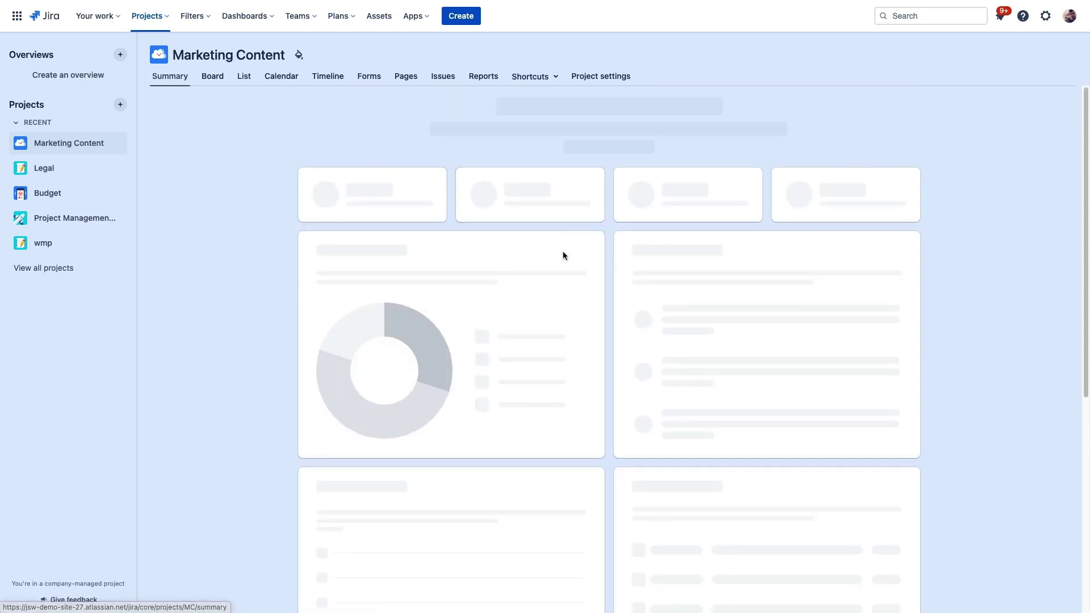
click(580, 349)
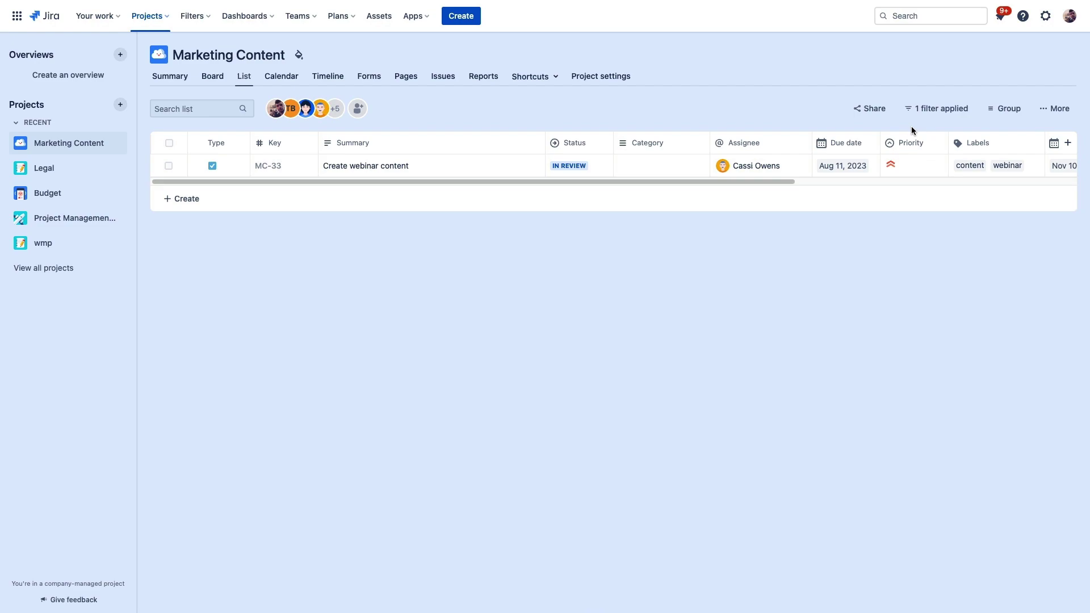
click(306, 165)
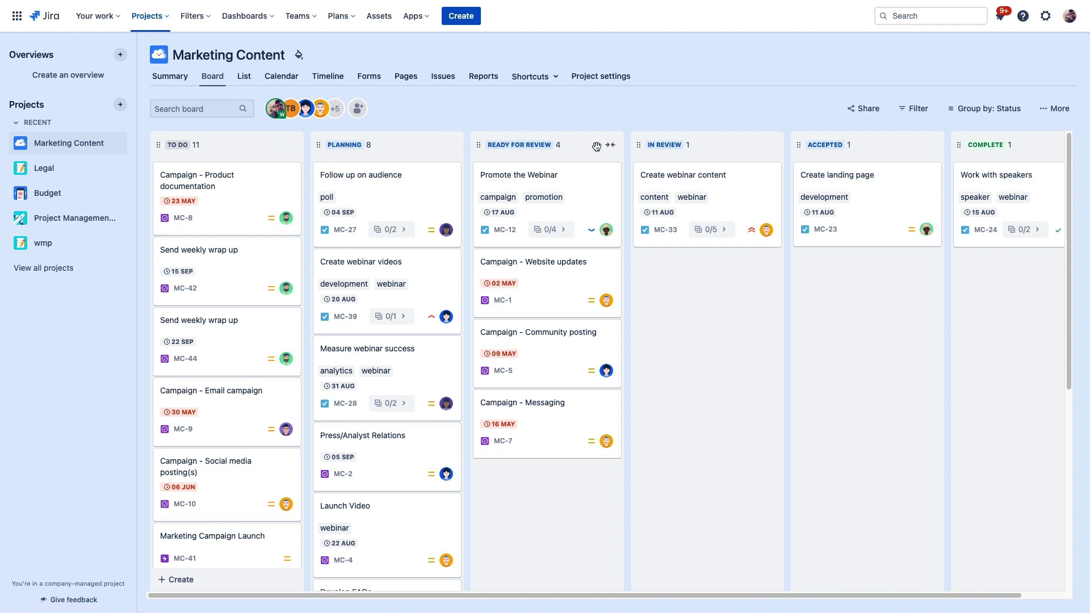
- Move MC-8 Campaign - Product documentation from To Do to Planning and group the board by Assignee
drag(232, 191, 383, 186)
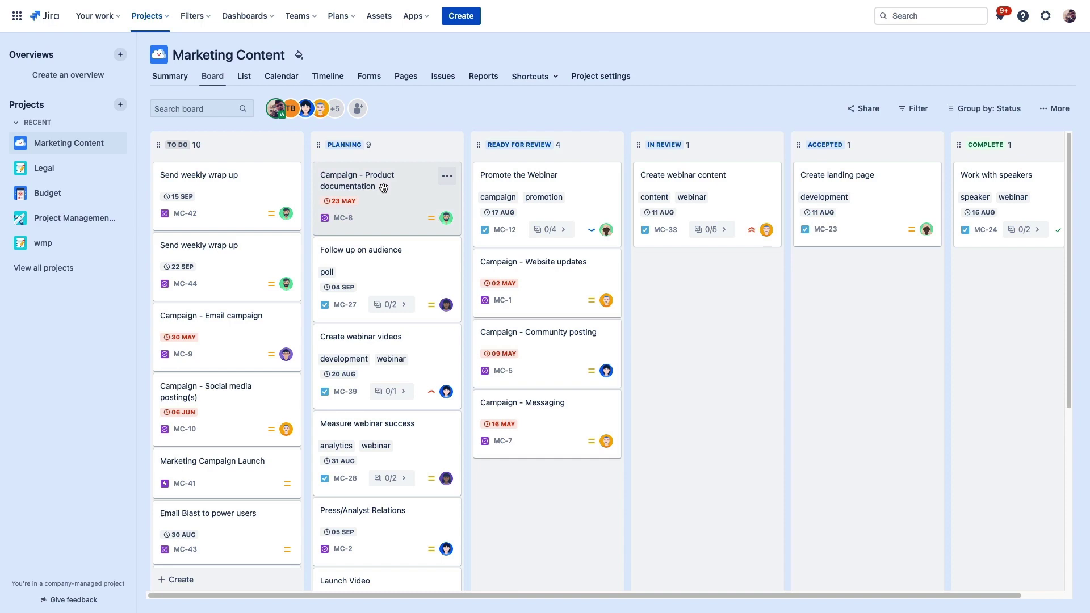
click(972, 111)
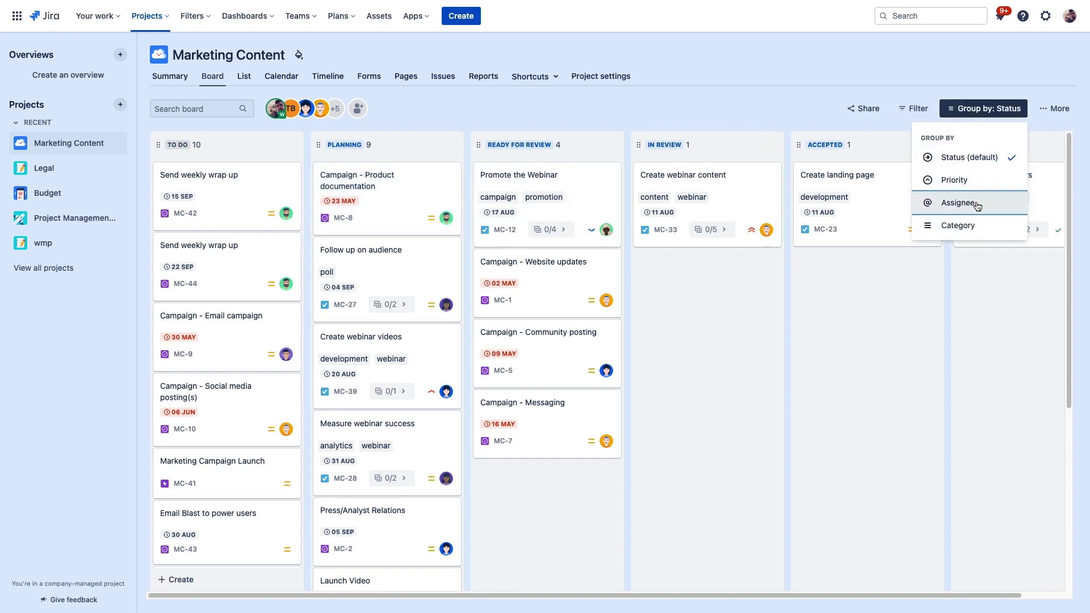
click(959, 204)
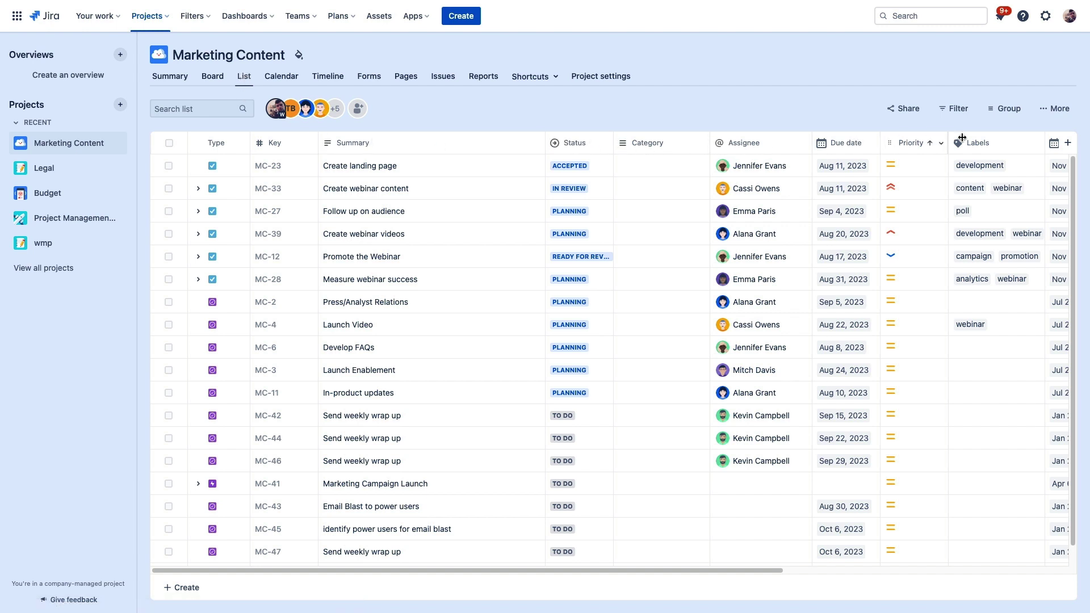
- Browse the available list columns, then sort by Assignee and finally by due date, earliest first
click(1067, 142)
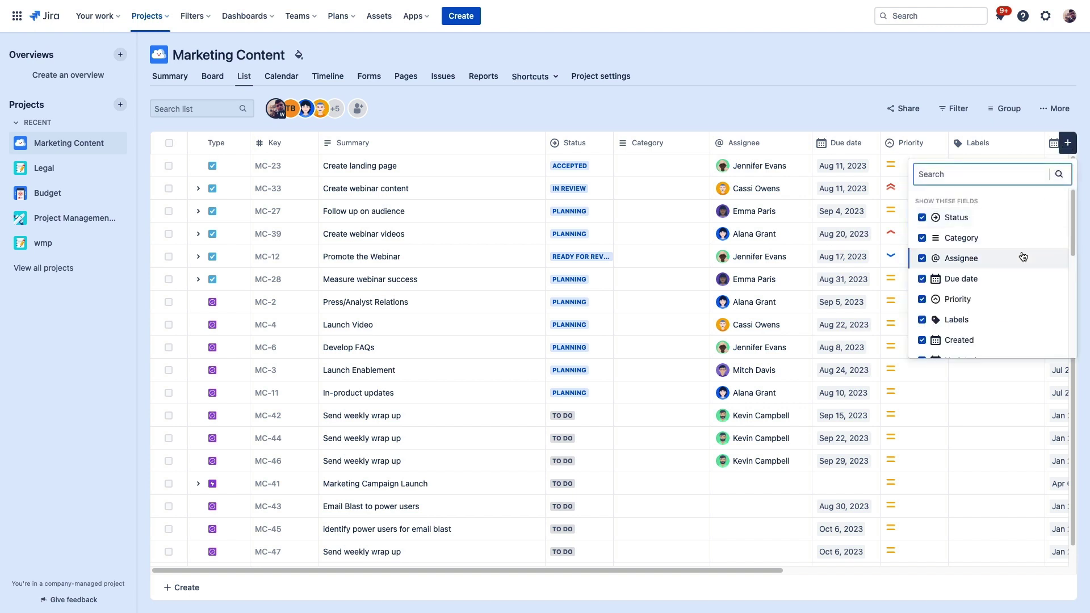
scroll(1020, 259, down, 2)
scroll(1020, 259, down, 5)
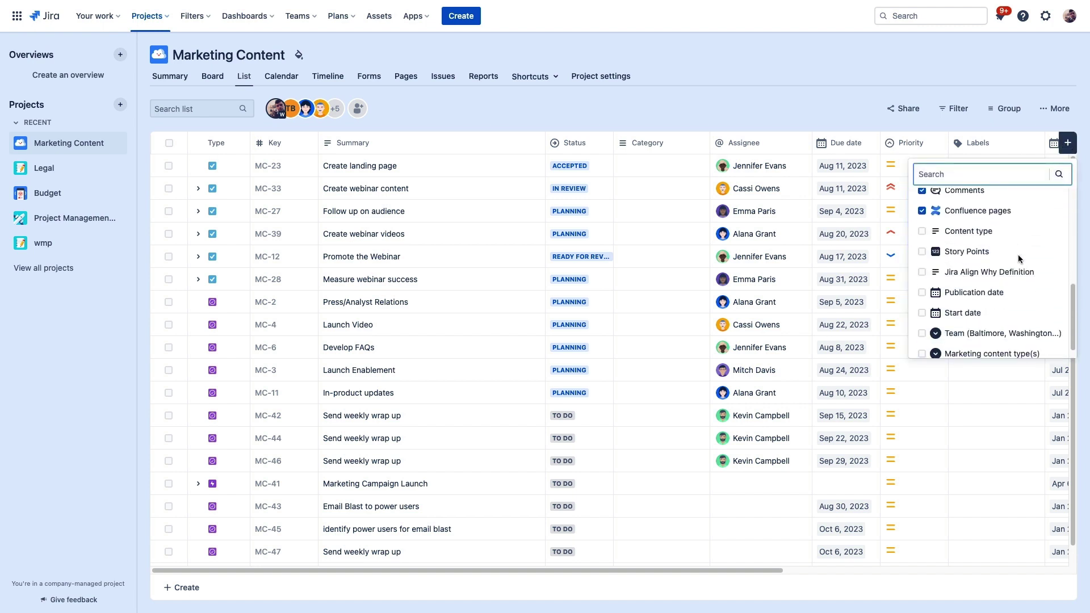
click(770, 108)
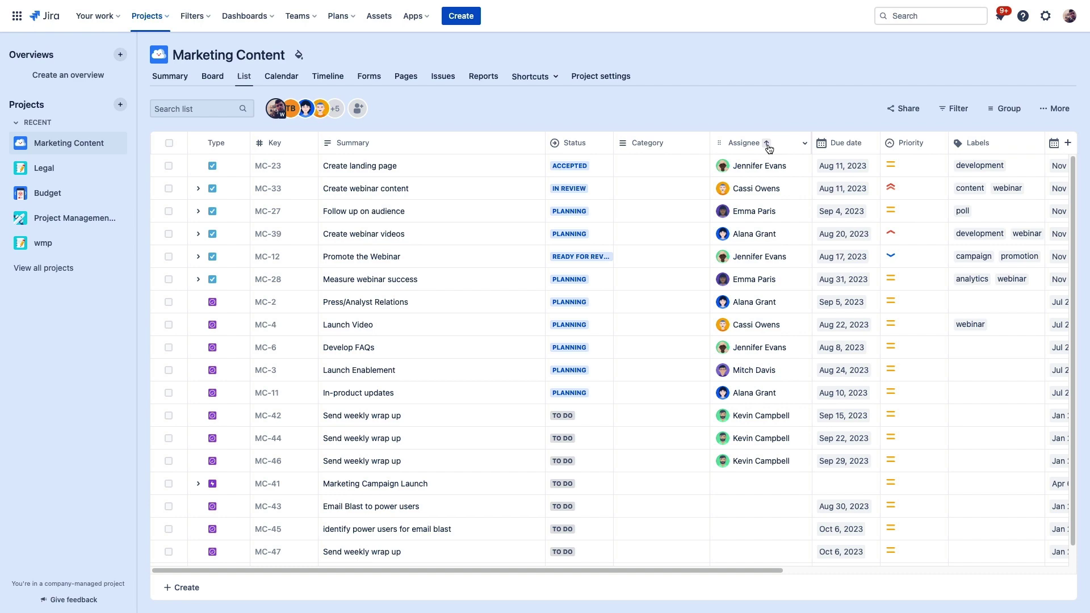
click(767, 144)
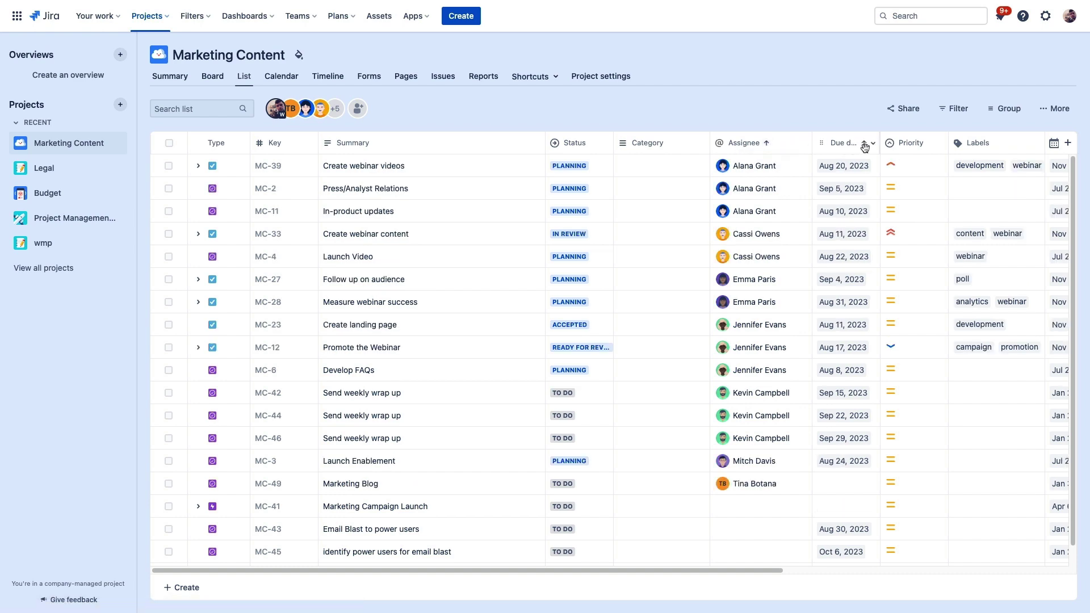
click(864, 149)
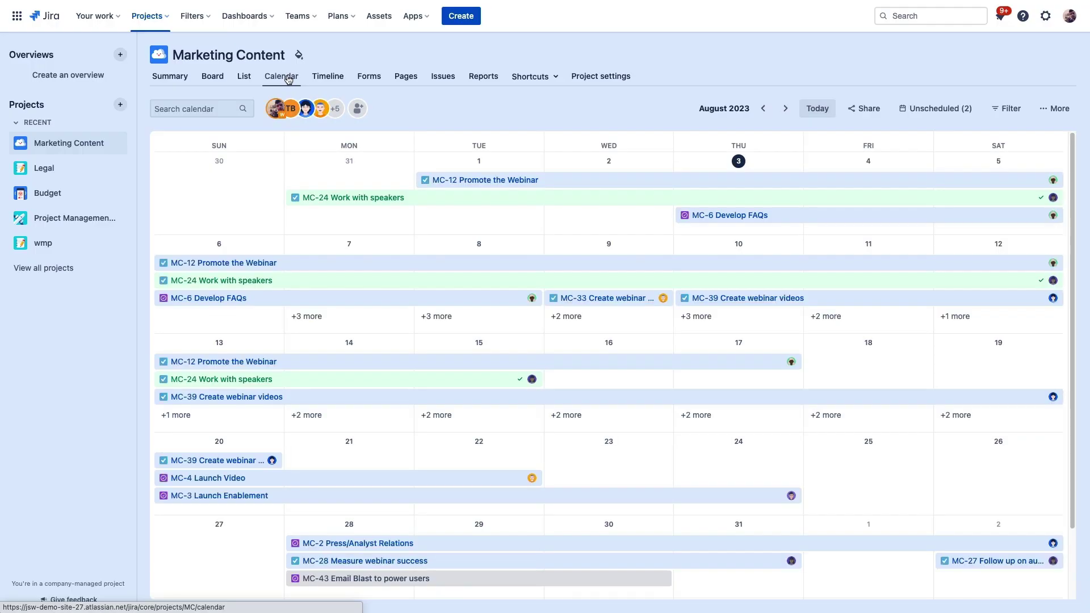
- Open MC-12 Promote the Webinar from the August calendar, then close its details
click(554, 179)
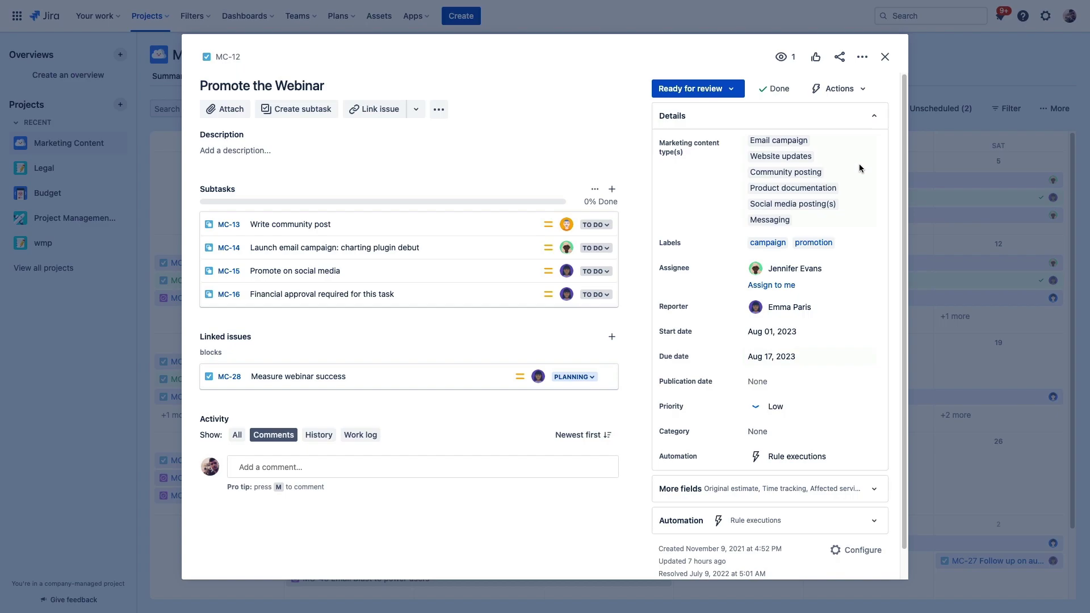
click(884, 58)
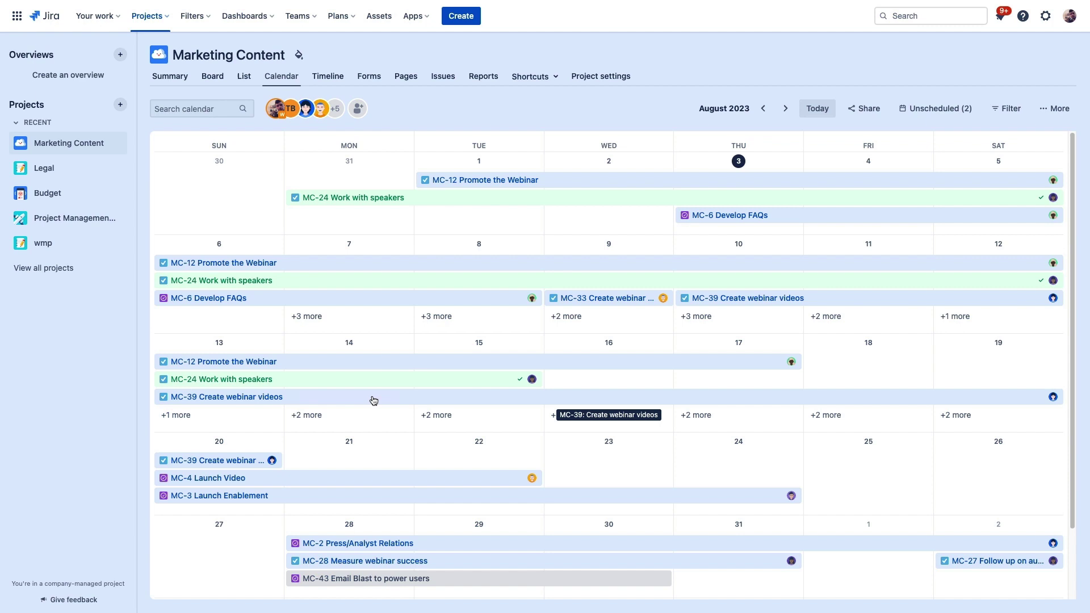
- Turn off Show done items and show software release dates from the Mobile Dev project
click(1054, 109)
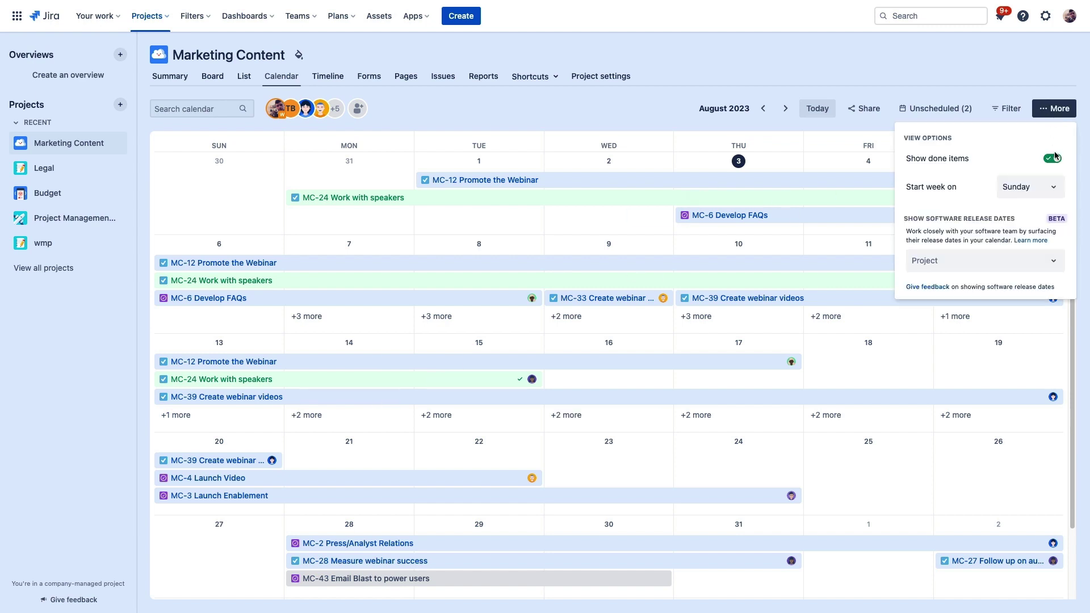
click(1054, 159)
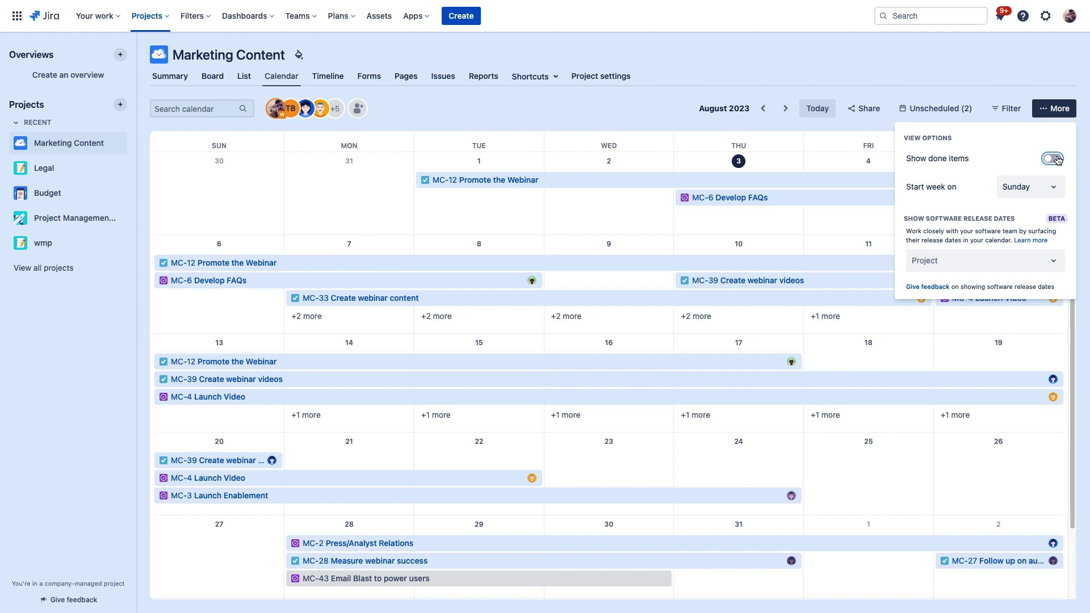
click(1057, 263)
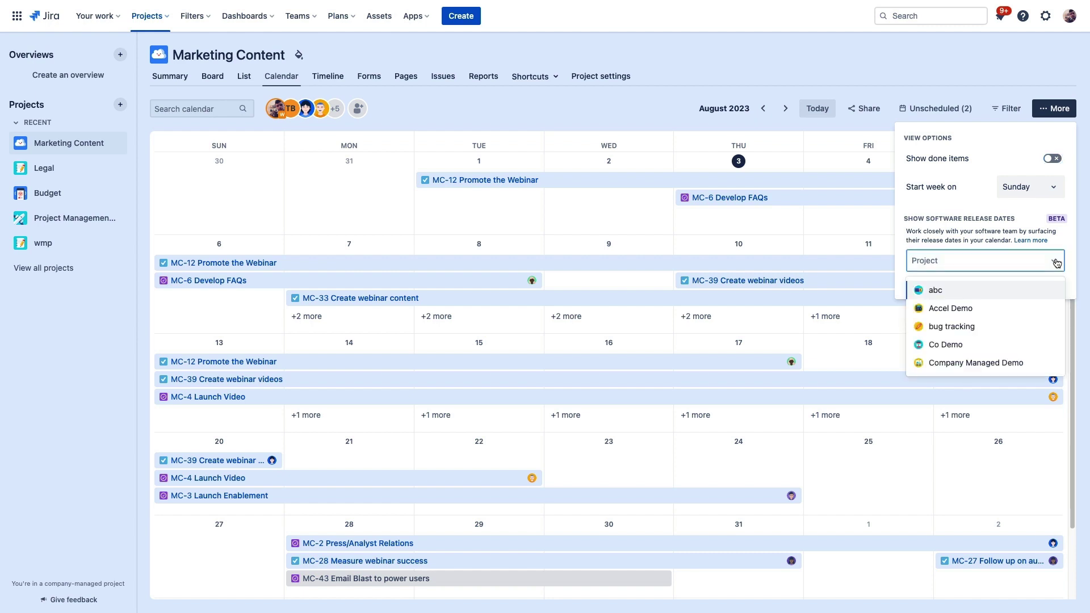
text(mob)
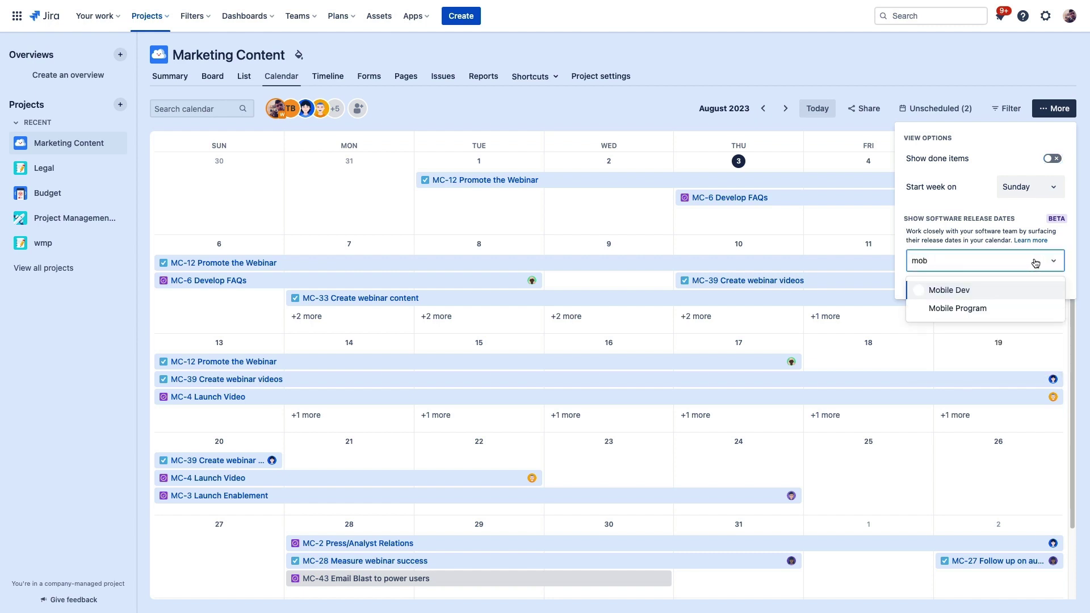
click(954, 292)
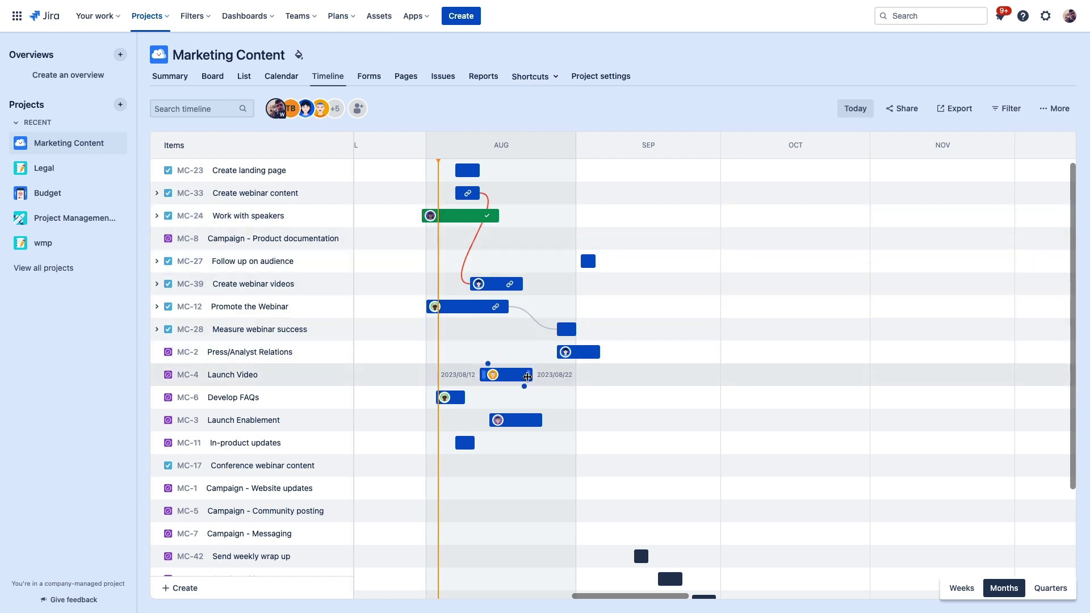
- Link MC-4 Launch Video to MC-27, review the red dependency, and shift MC-39 to Aug 14–24
drag(524, 386, 588, 267)
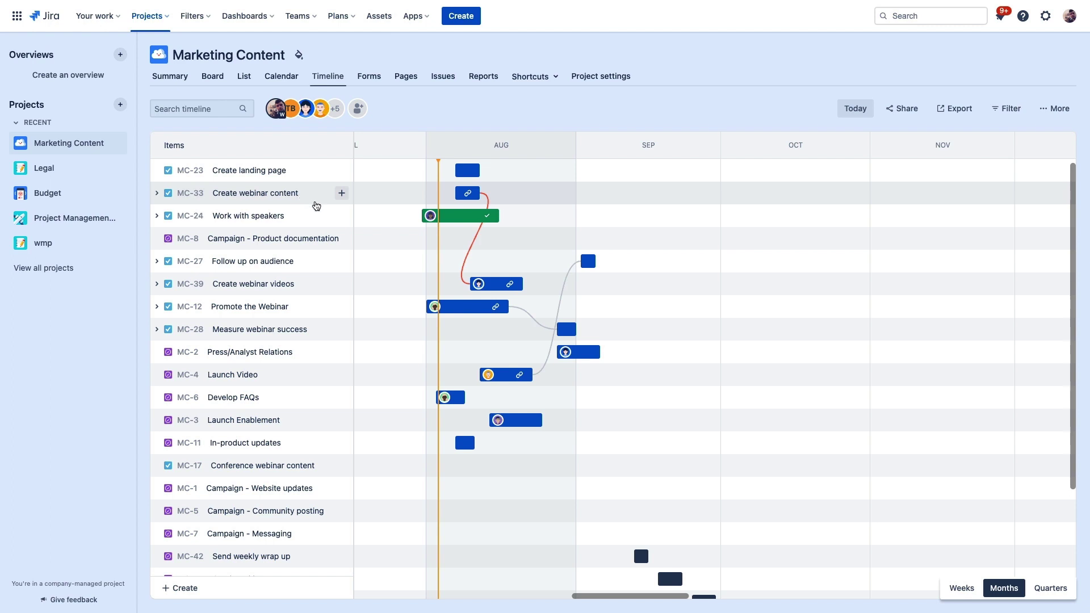
click(476, 238)
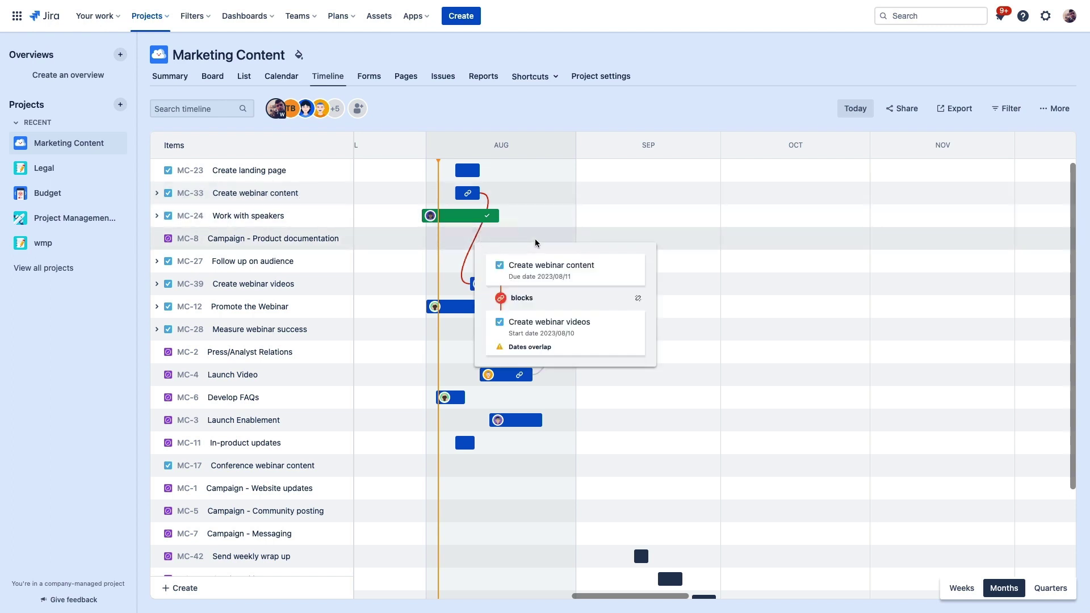
click(537, 112)
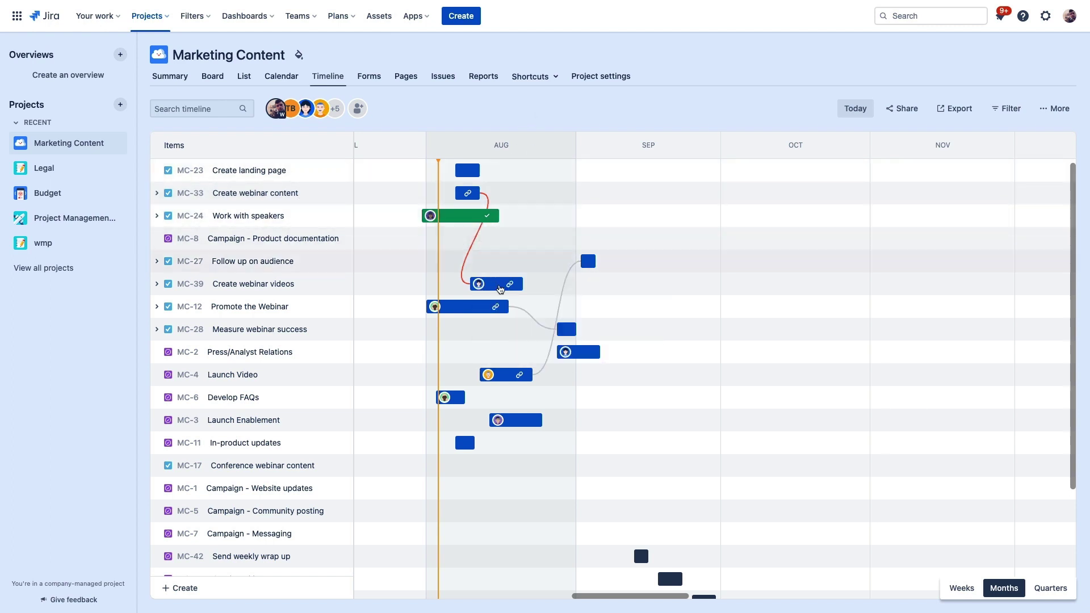
drag(501, 288, 515, 286)
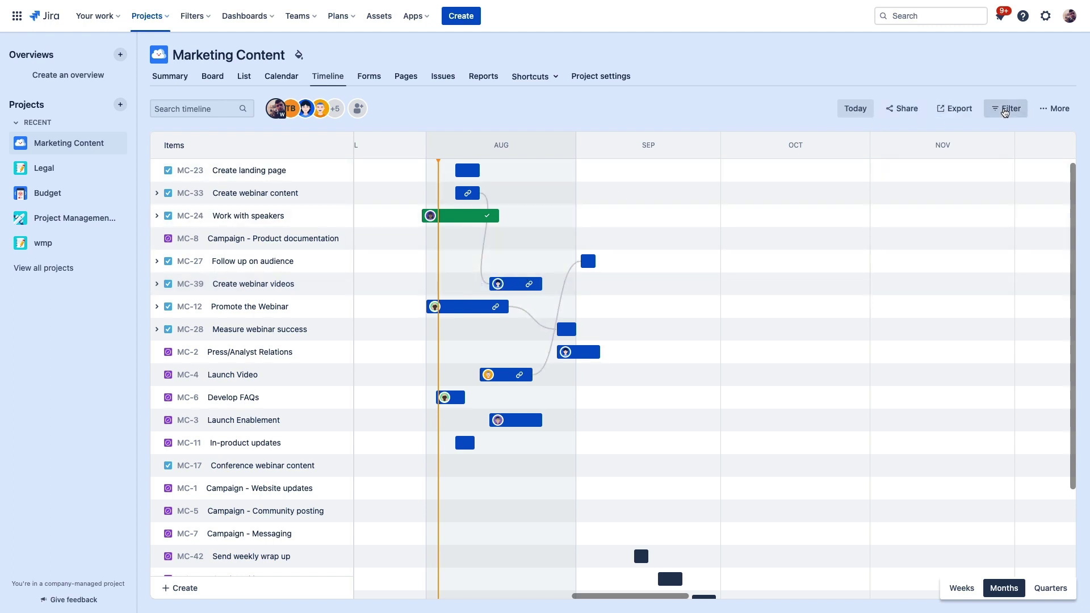
- Return to the List view via the Calendar and browse its filter panel options
click(277, 75)
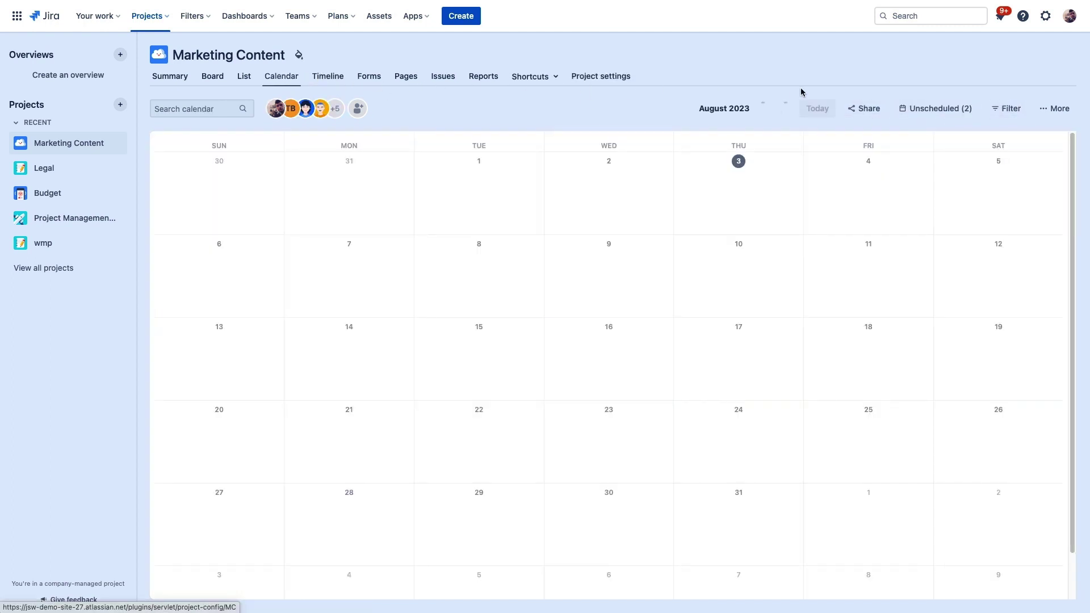
click(246, 77)
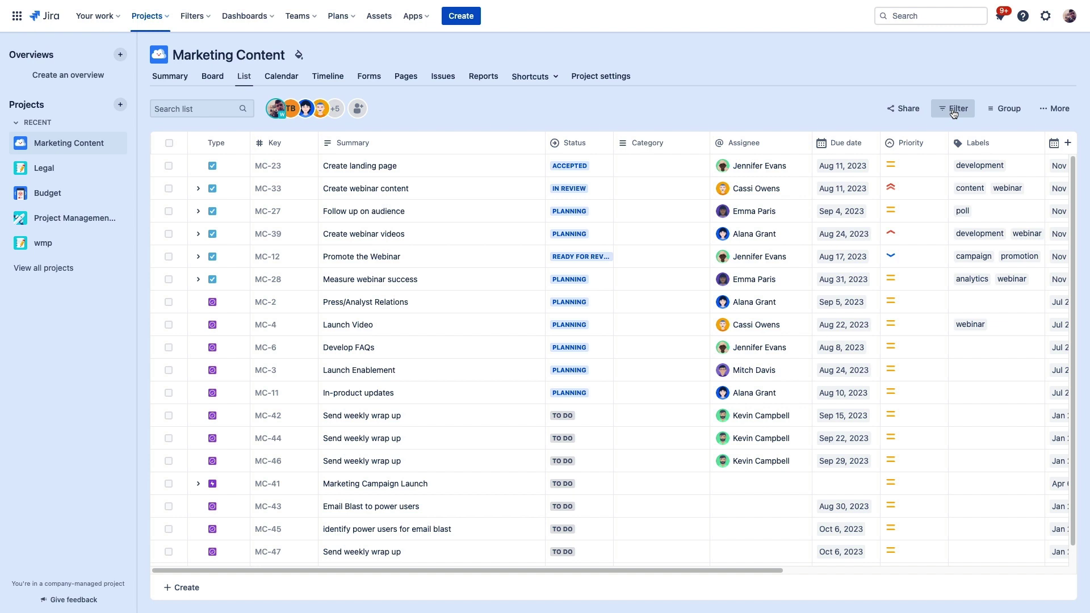
click(955, 113)
scroll(915, 211, down, 2)
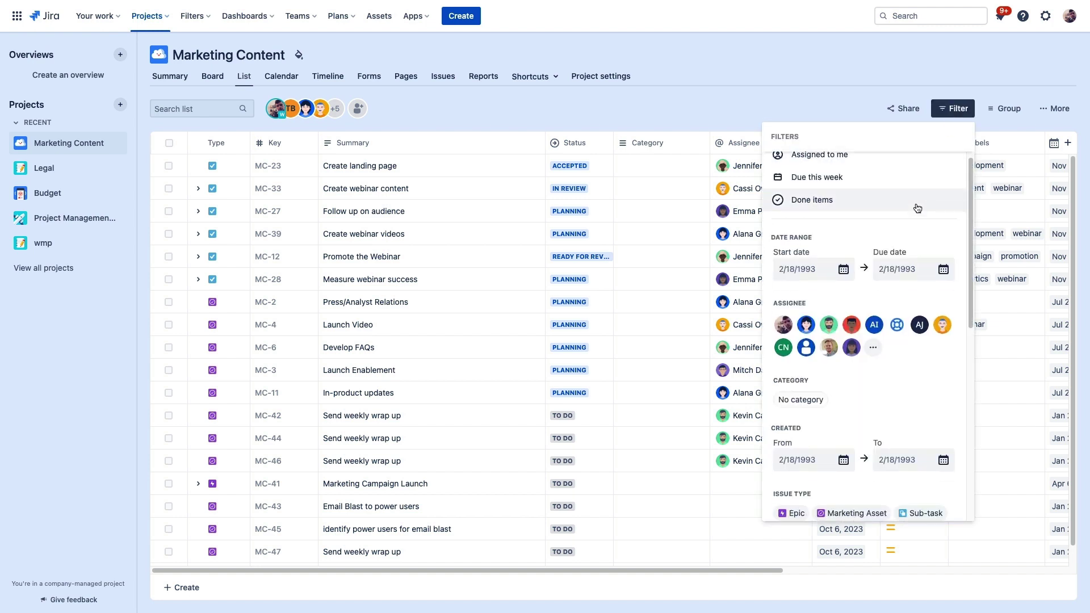
scroll(915, 219, down, 5)
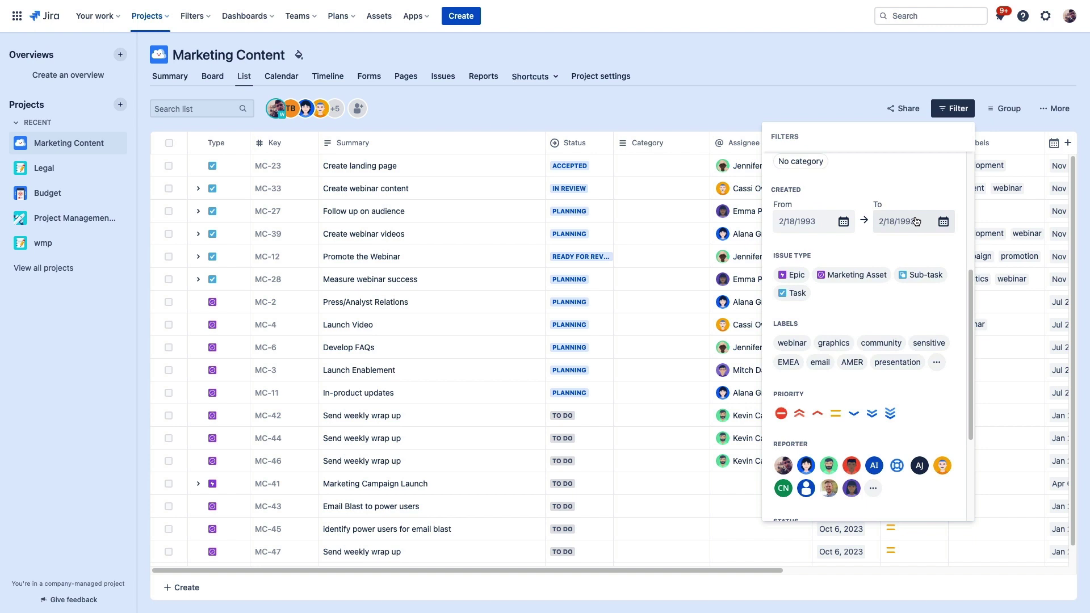
- Start a new issue from the List, then begin an inline one on the calendar's August 1 cell
click(185, 589)
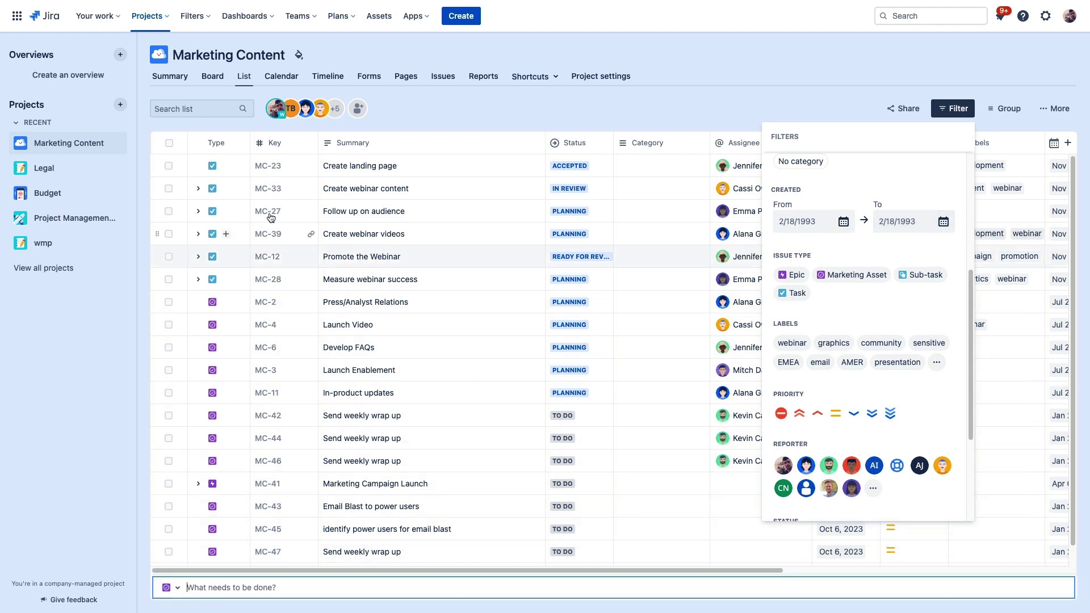
click(281, 76)
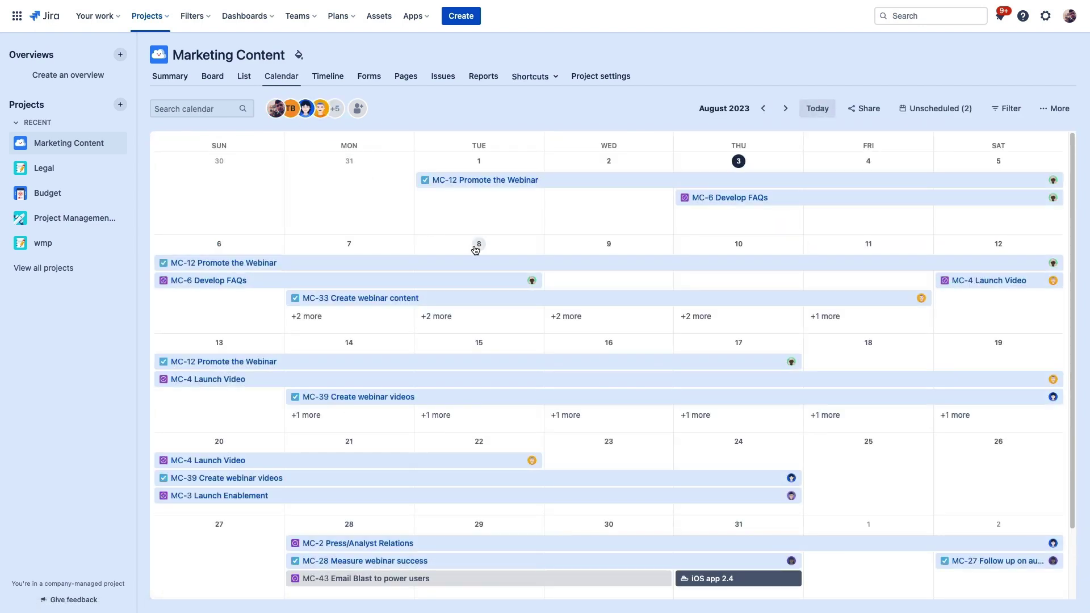
click(474, 246)
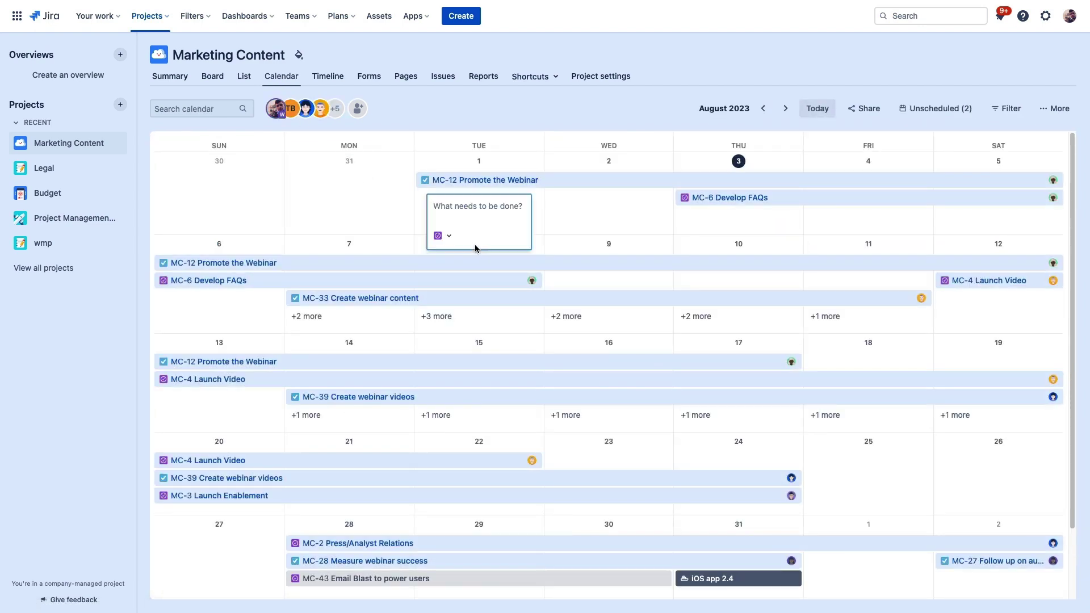